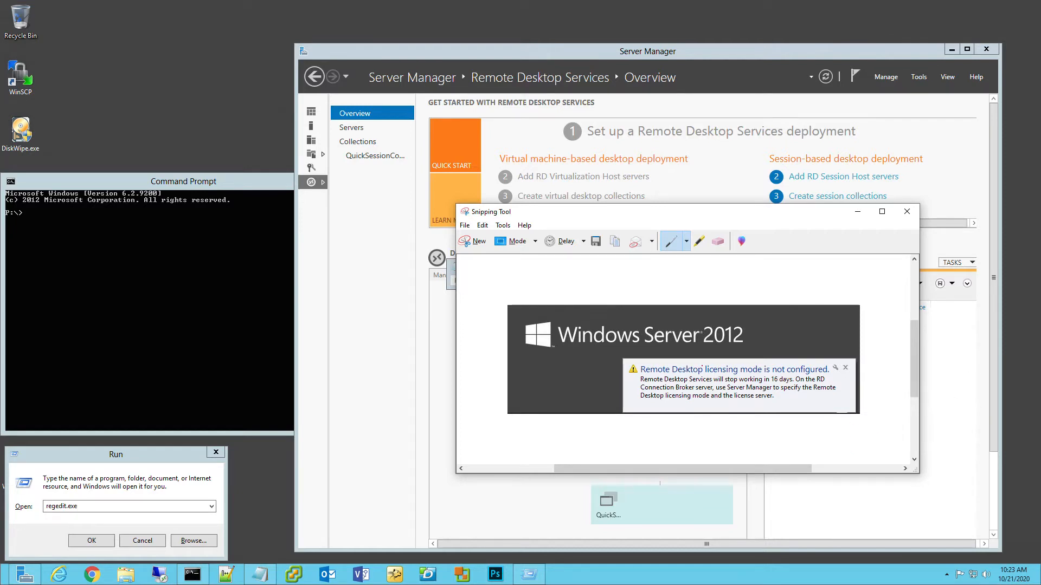
- Circle the Remote Desktop licensing mode warning in the Snipping Tool capture with the red pen
{"action": "mouse_move", "coordinate": [675, 356]}
{"action": "left_mouse_down"}
{"action": "mouse_move", "coordinate": [623, 423]}
{"action": "mouse_move", "coordinate": [867, 362]}
{"action": "mouse_move", "coordinate": [637, 370]}
{"action": "left_mouse_up"}
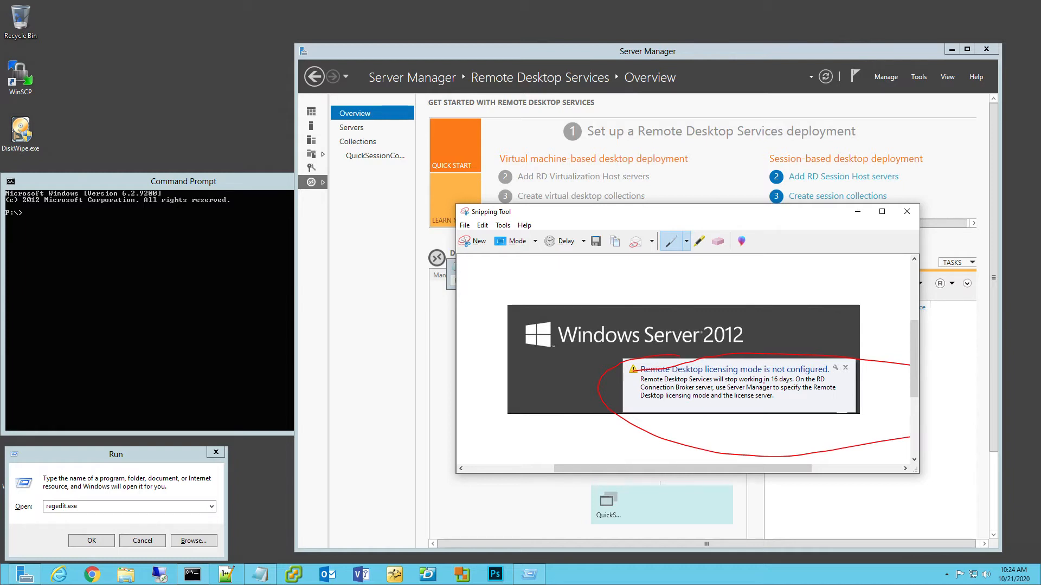
{"action": "left_click", "coordinate": [449, 271]}
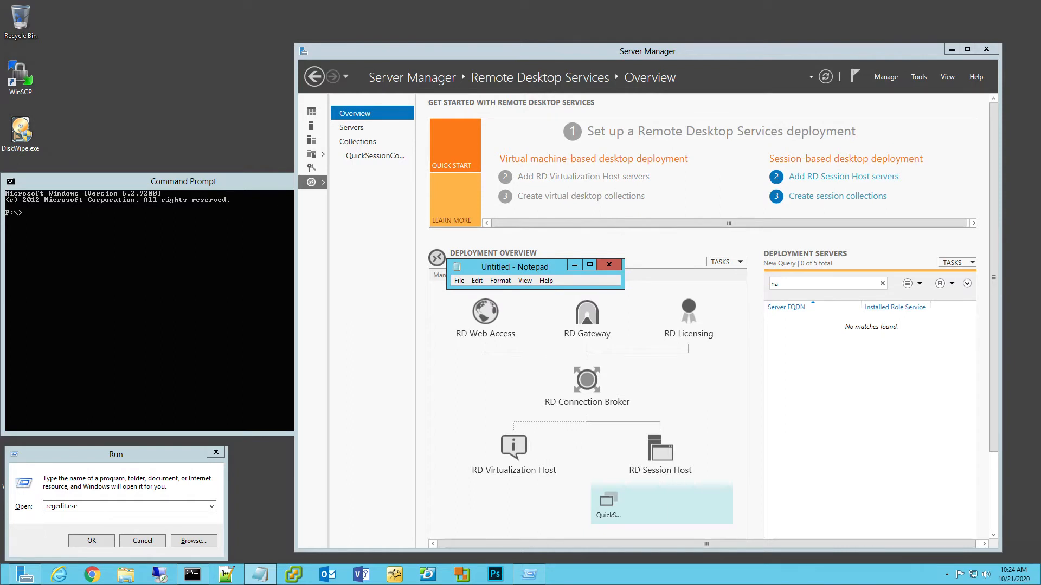
- Run the copied wmic query calling GetGracePeriodDays on Win32_TerminalServiceSetting in Command Prompt and compare its output with the captured licensing warning
{"action": "left_click", "coordinate": [197, 282]}
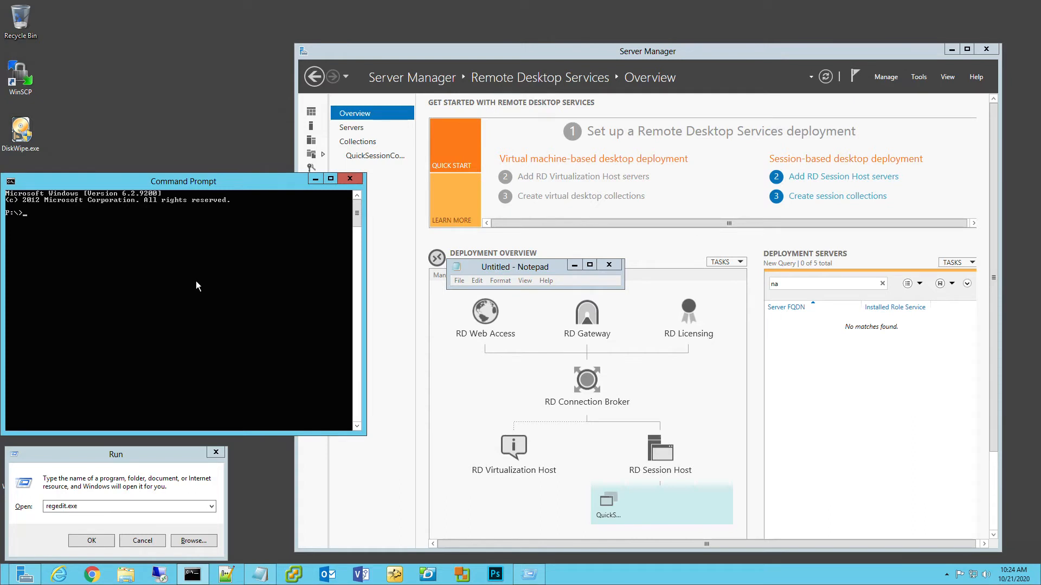
{"action": "right_click", "coordinate": [196, 281]}
{"action": "left_click", "coordinate": [139, 310]}
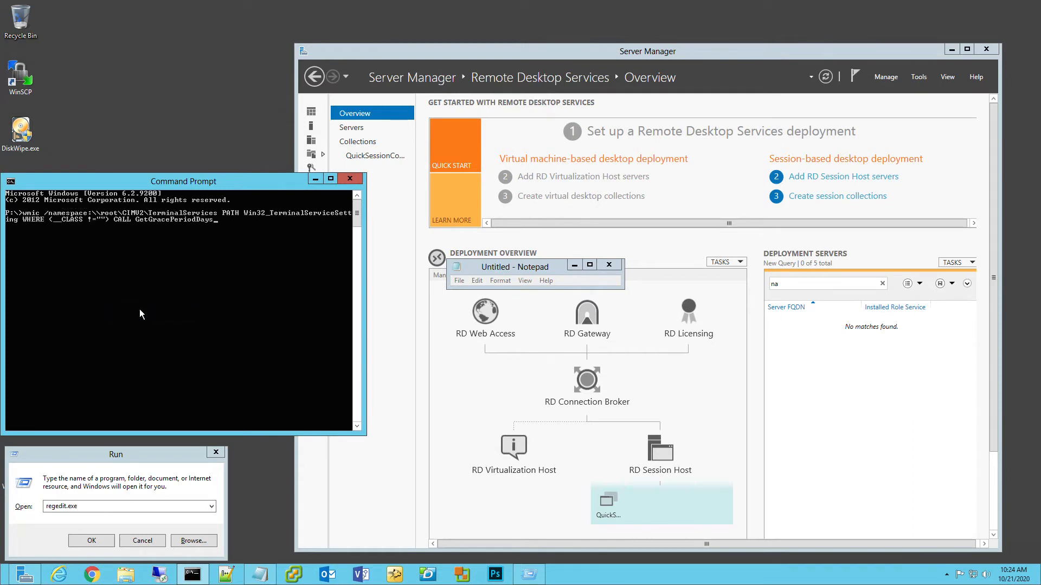
{"action": "key", "text": "Return"}
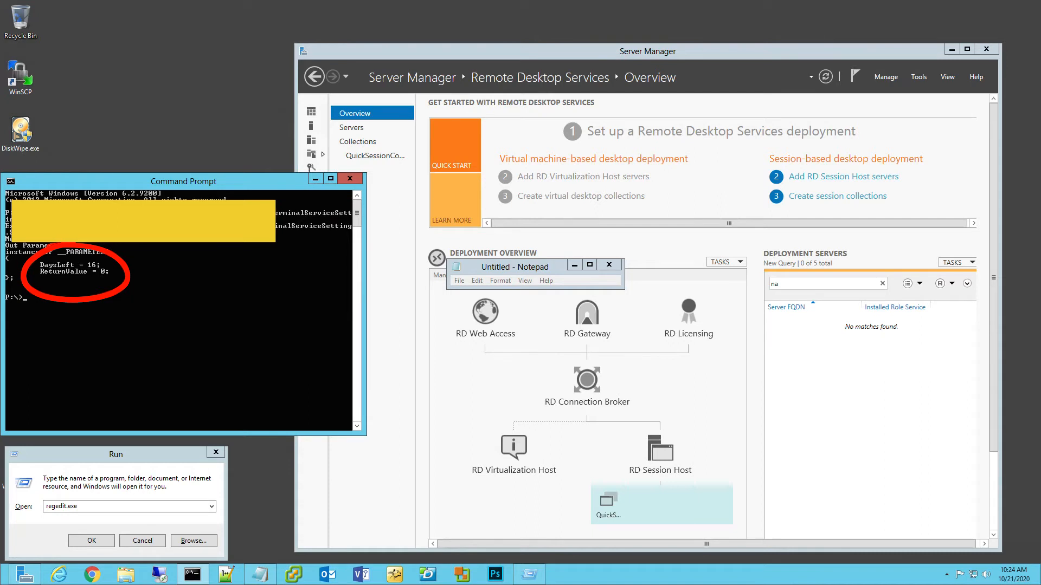
{"action": "key", "text": "alt+Tab"}
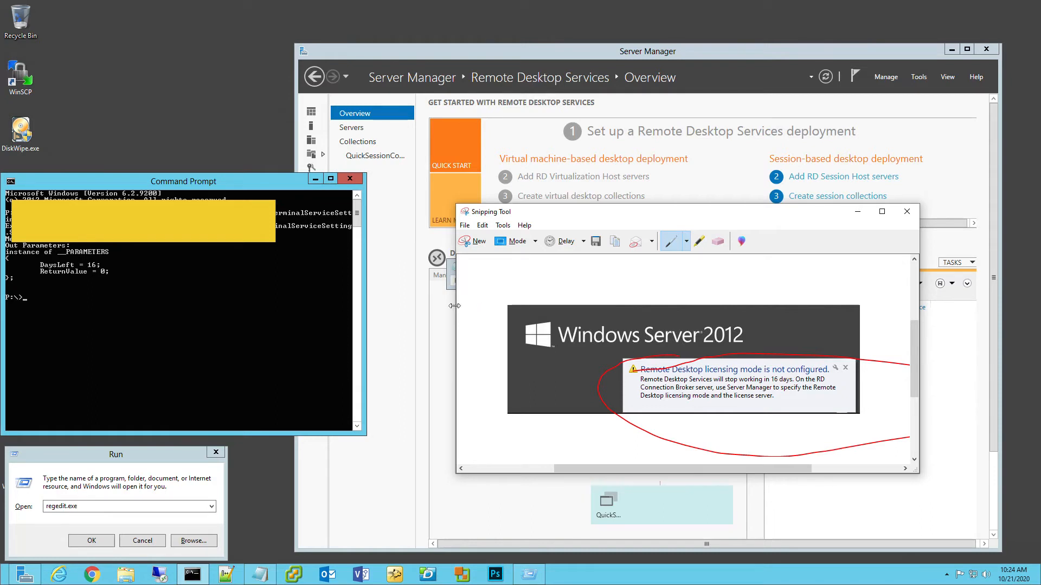
{"action": "left_click", "coordinate": [253, 306]}
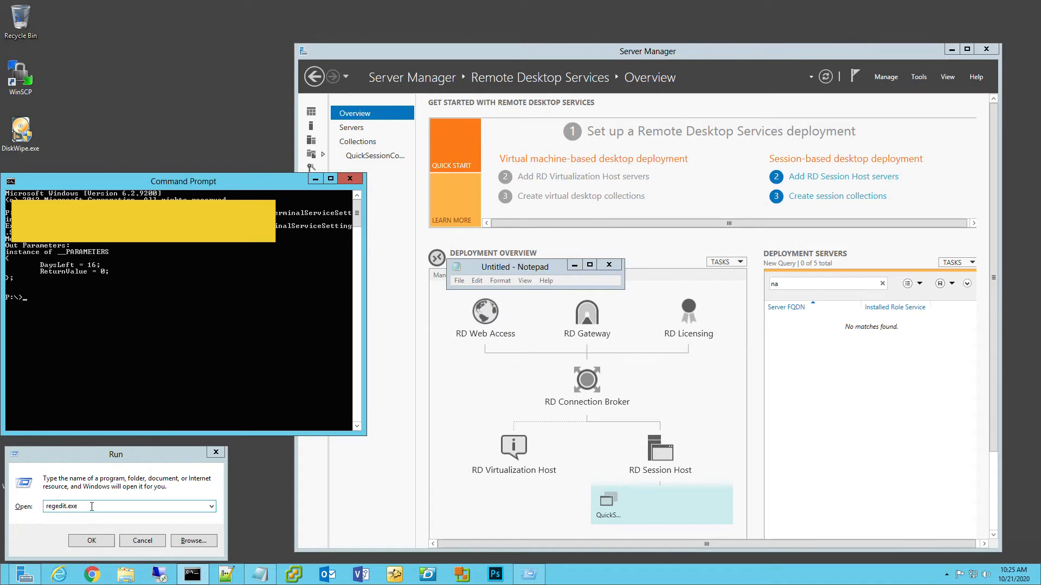
- Launch regedit.exe, allow Registry Editor to make changes to the computer, and maximize its window
{"action": "left_click", "coordinate": [89, 542]}
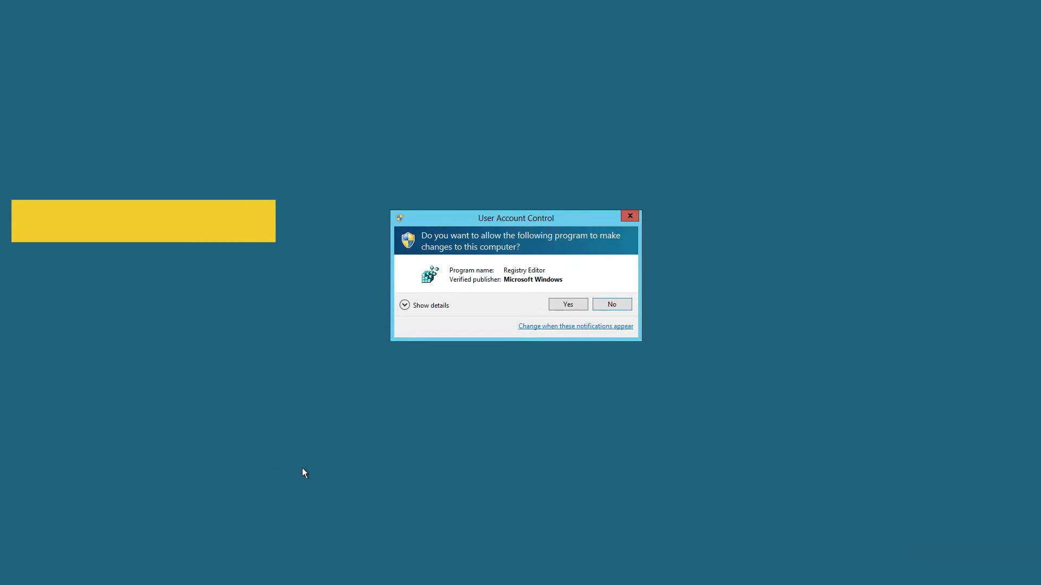
{"action": "left_click", "coordinate": [568, 304]}
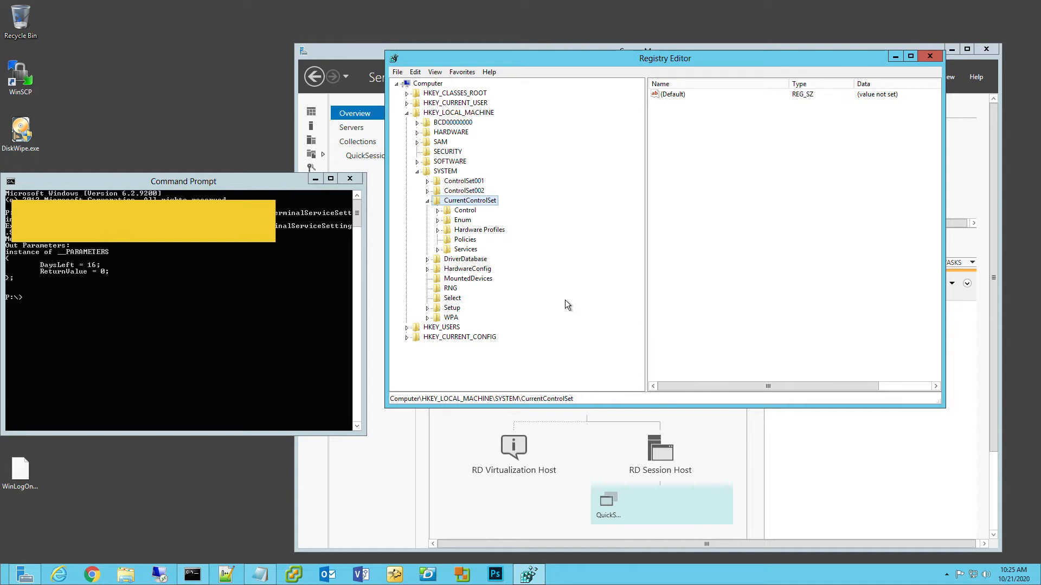
{"action": "double_click", "coordinate": [495, 63]}
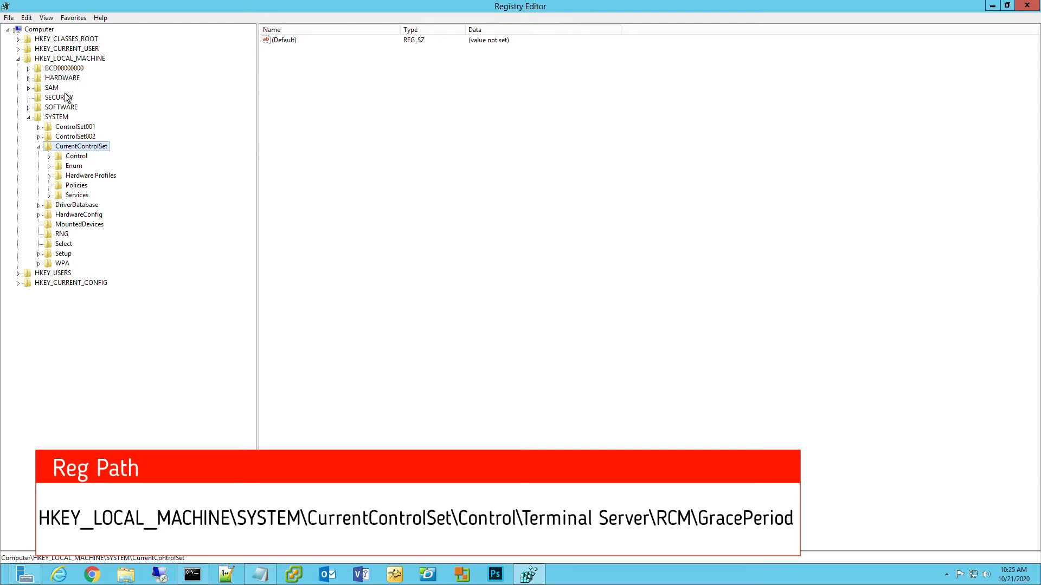
- Open the registry key HKEY_LOCAL_MACHINE\SYSTEM\CurrentControlSet\Control\Terminal Server\RCM\GracePeriod
{"action": "left_click", "coordinate": [59, 118]}
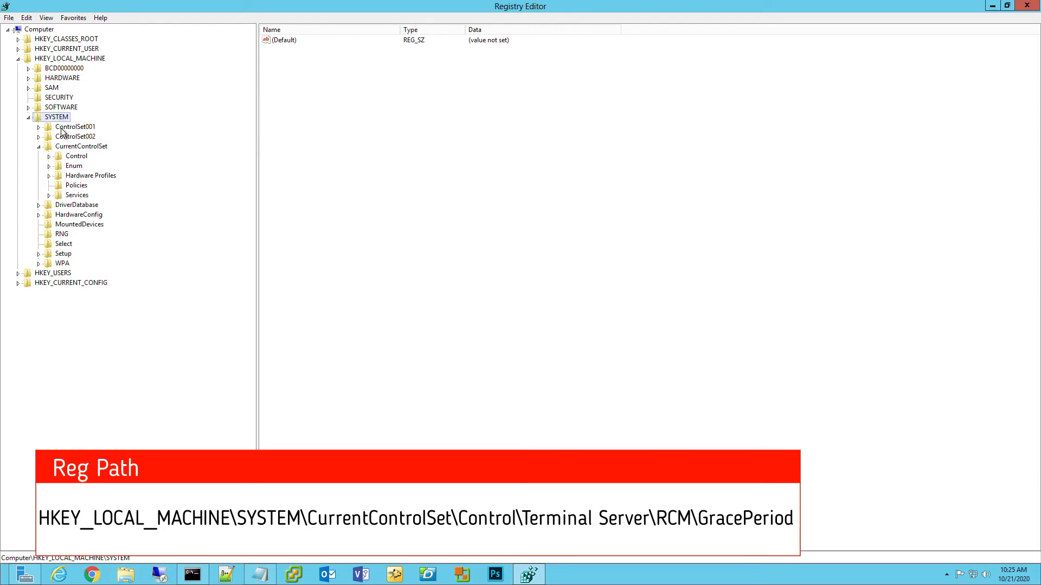
{"action": "left_click", "coordinate": [87, 148]}
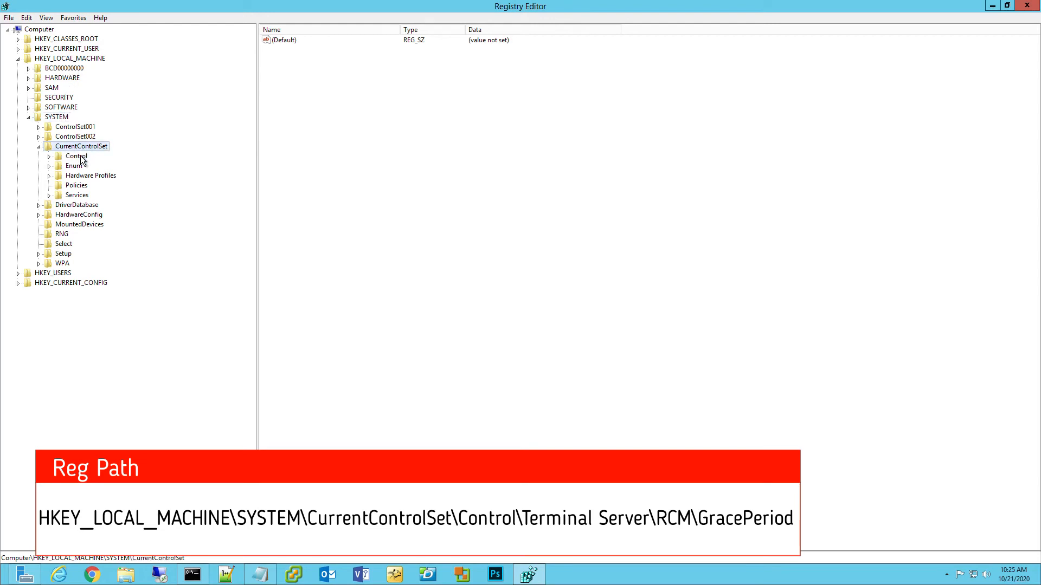
{"action": "double_click", "coordinate": [80, 157]}
{"action": "scroll", "coordinate": [91, 203], "scroll_direction": "down", "scroll_amount": 13}
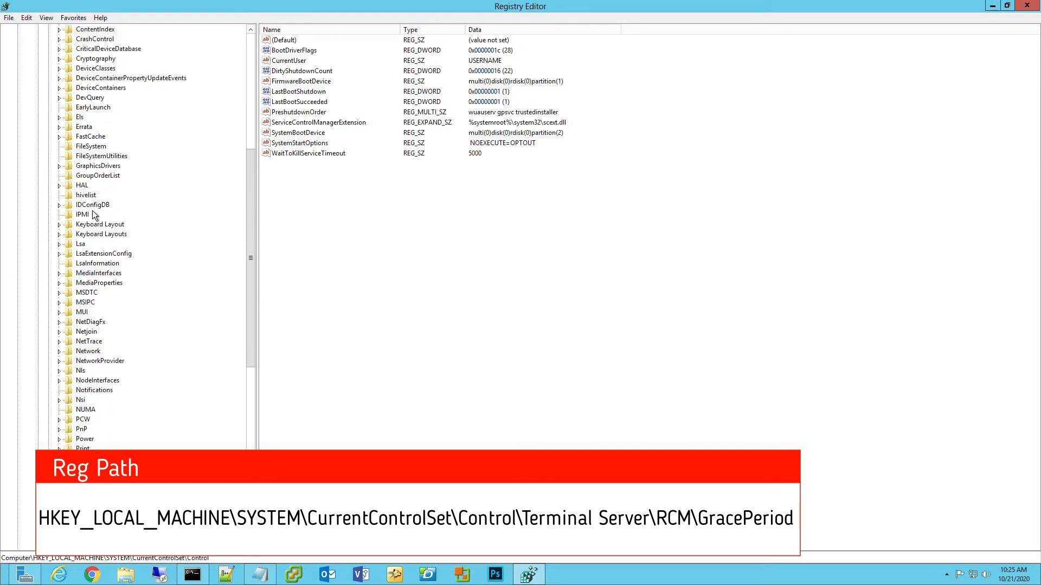
{"action": "left_click", "coordinate": [98, 447]}
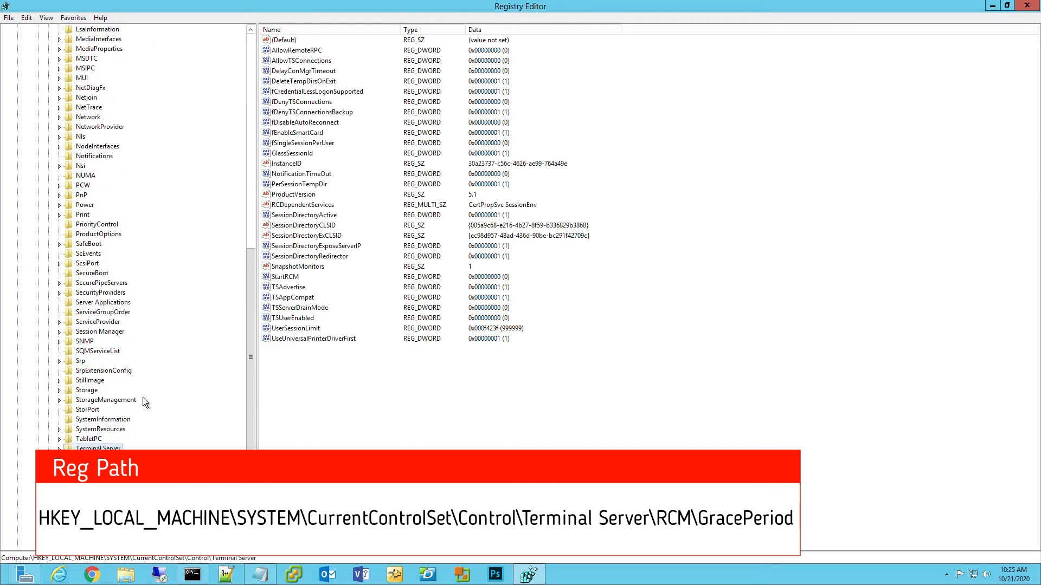
{"action": "double_click", "coordinate": [111, 448]}
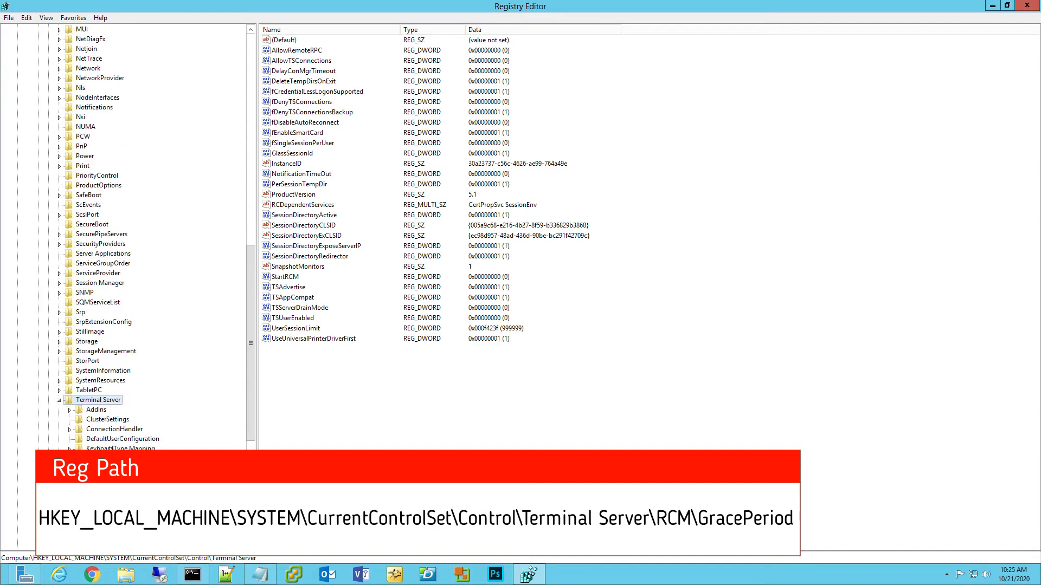
{"action": "scroll", "coordinate": [110, 449], "scroll_direction": "down", "scroll_amount": 2}
{"action": "scroll", "coordinate": [134, 420], "scroll_direction": "down", "scroll_amount": 2}
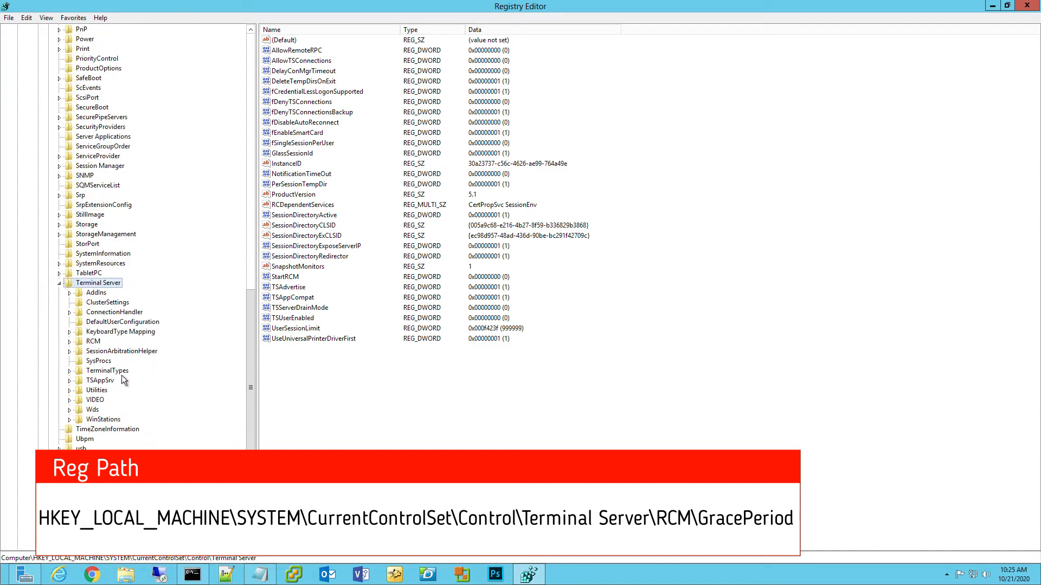
{"action": "double_click", "coordinate": [93, 341]}
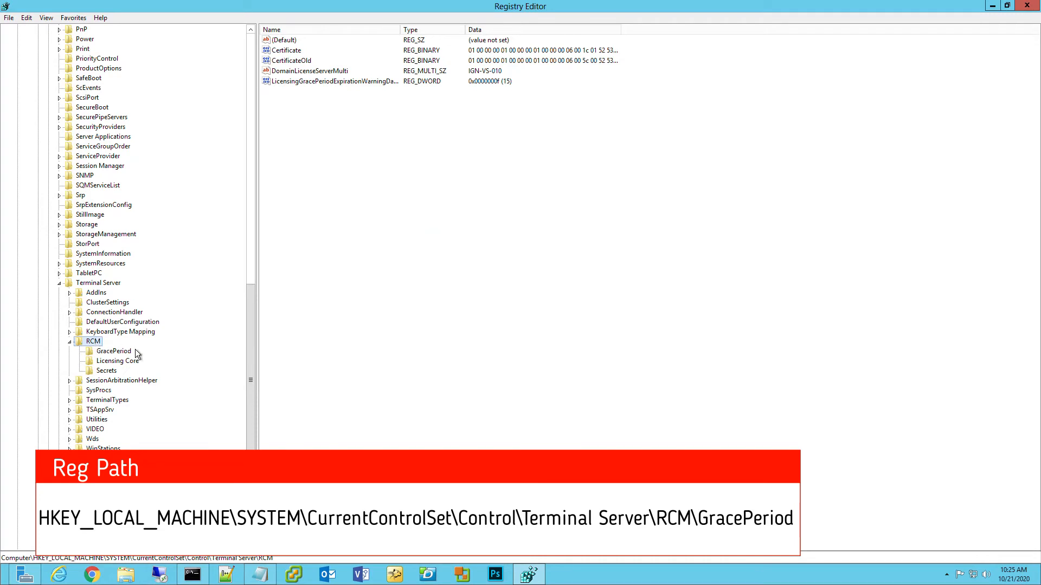
{"action": "left_click", "coordinate": [122, 352]}
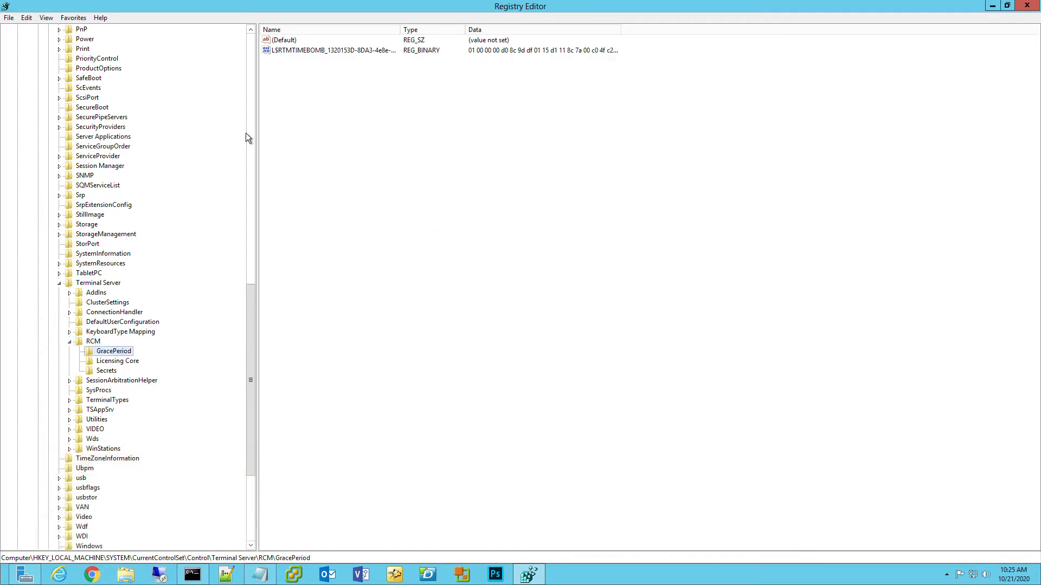
- Permanently delete the LSRTMTIMEBOMB binary value from the GracePeriod key and close Registry Editor
{"action": "left_click", "coordinate": [294, 51]}
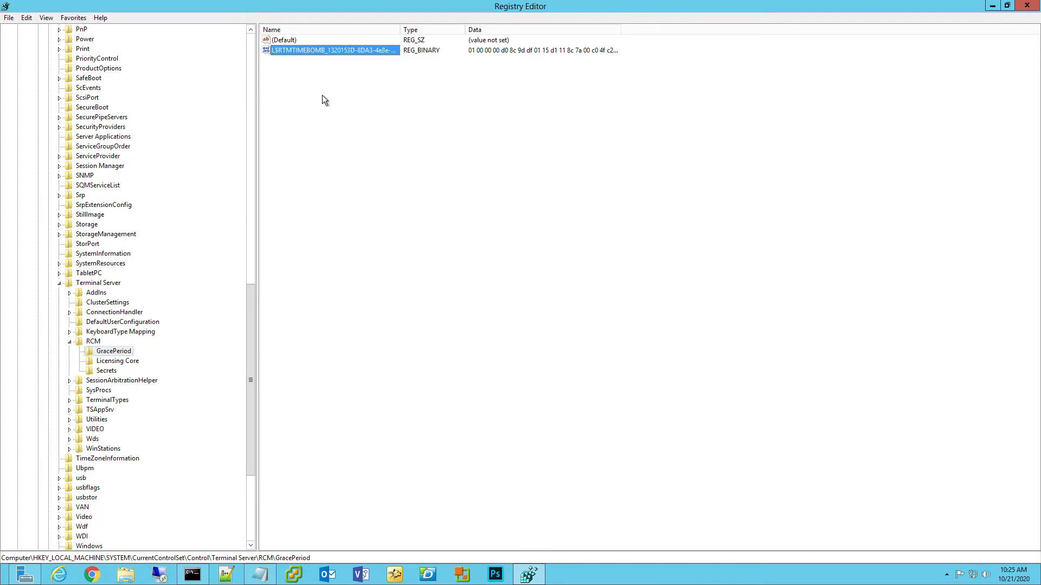
{"action": "right_click", "coordinate": [321, 50]}
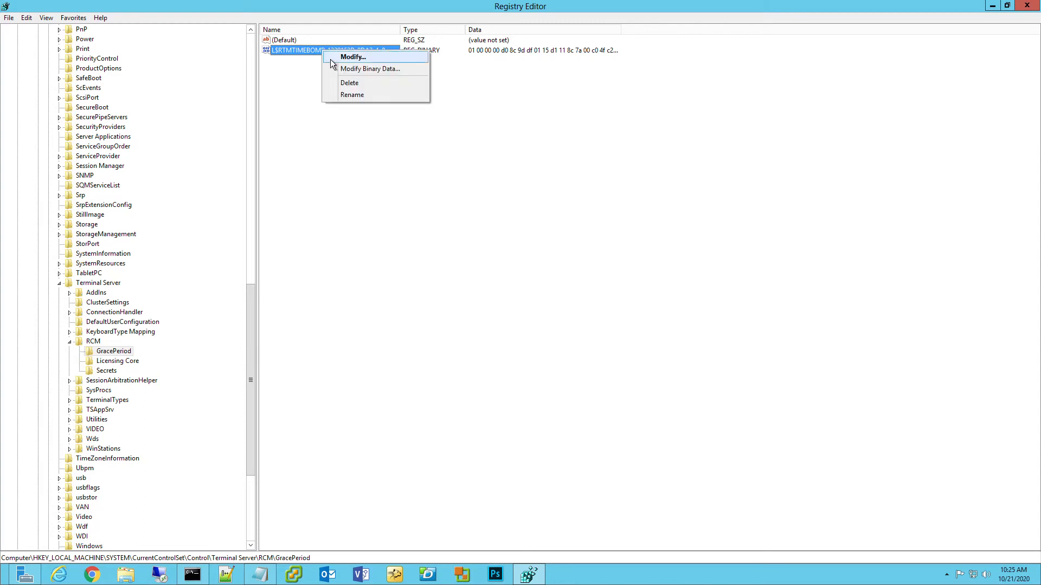
{"action": "left_click", "coordinate": [345, 83]}
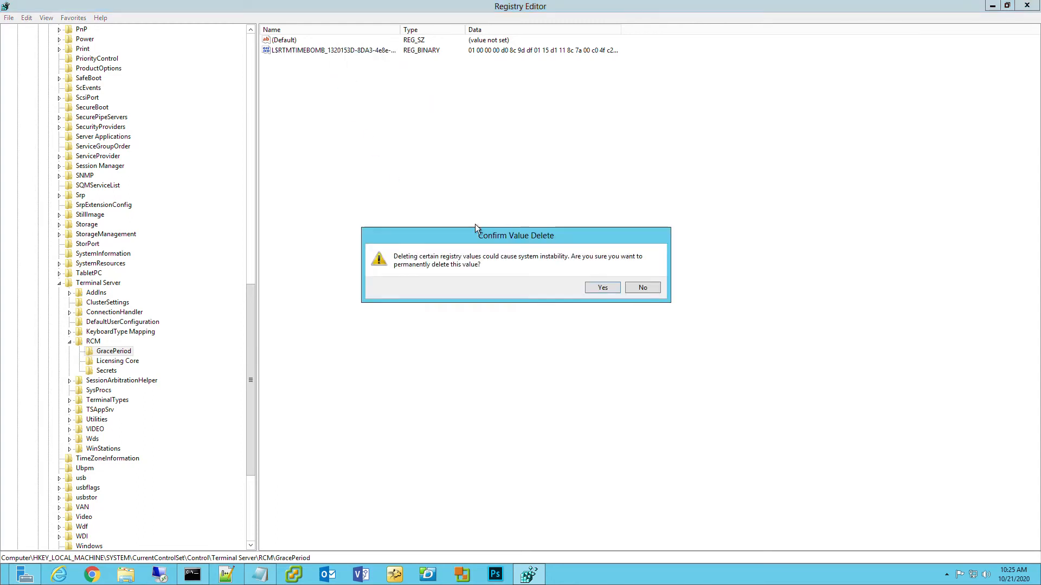
{"action": "left_click", "coordinate": [600, 287]}
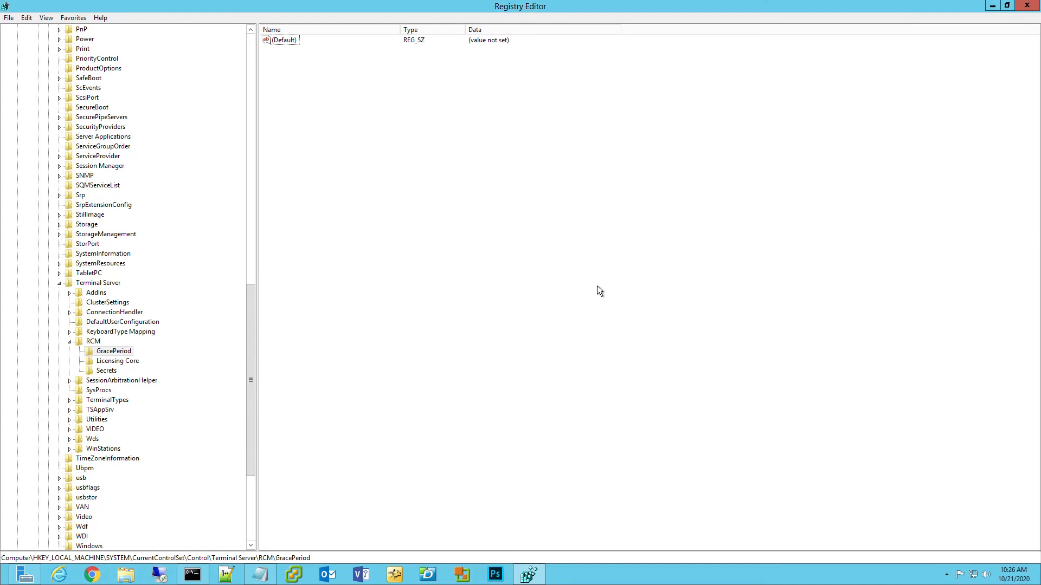
{"action": "left_click", "coordinate": [1026, 5]}
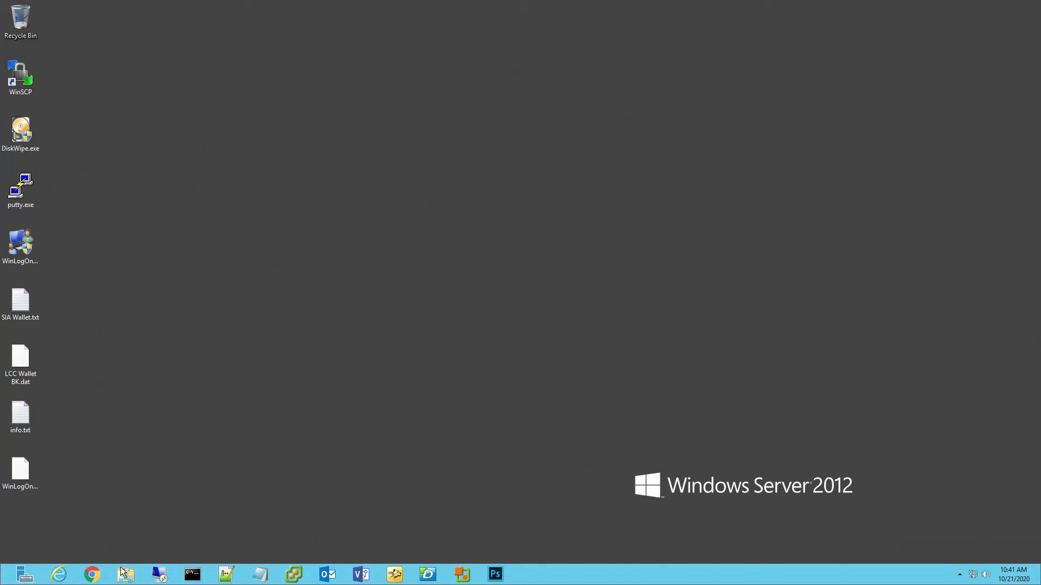
- Check the remaining grace period by running the copied wmic GetGracePeriodDays query in a new Command Prompt, and close the window
{"action": "left_click", "coordinate": [190, 573]}
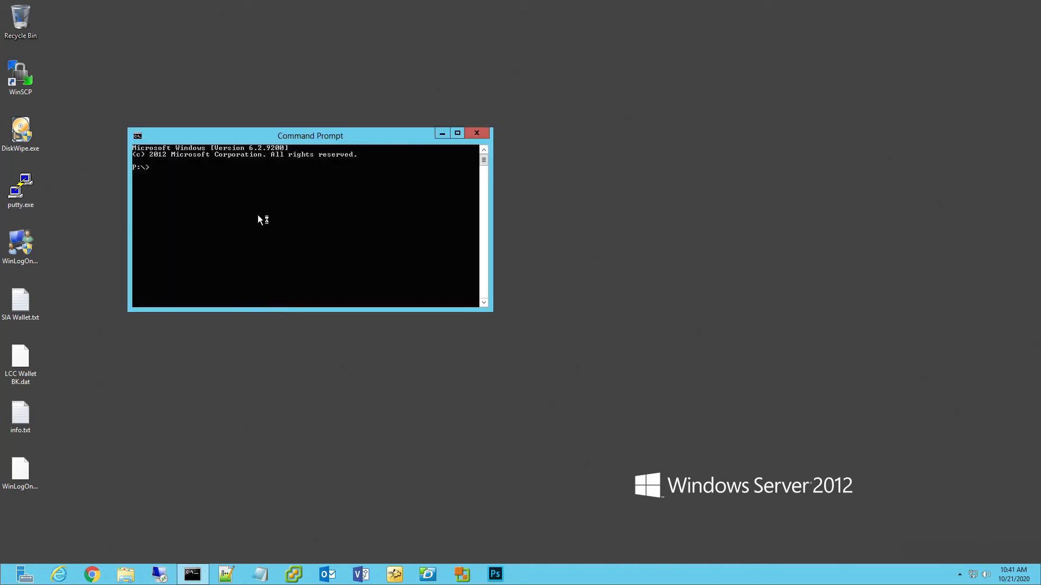
{"action": "left_click_drag", "start_coordinate": [268, 140], "coordinate": [432, 130]}
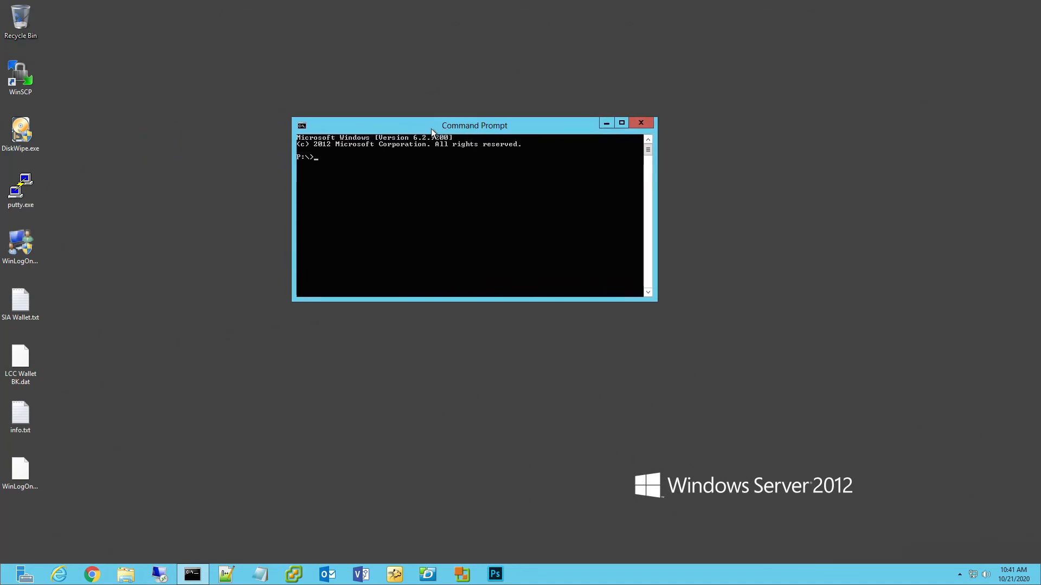
{"action": "right_click", "coordinate": [440, 180]}
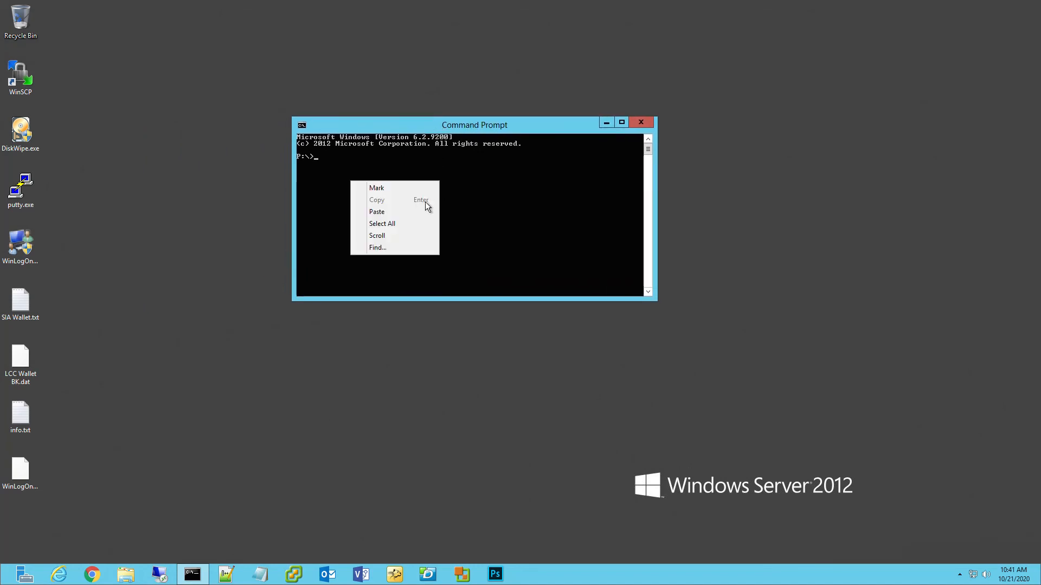
{"action": "left_click", "coordinate": [396, 213]}
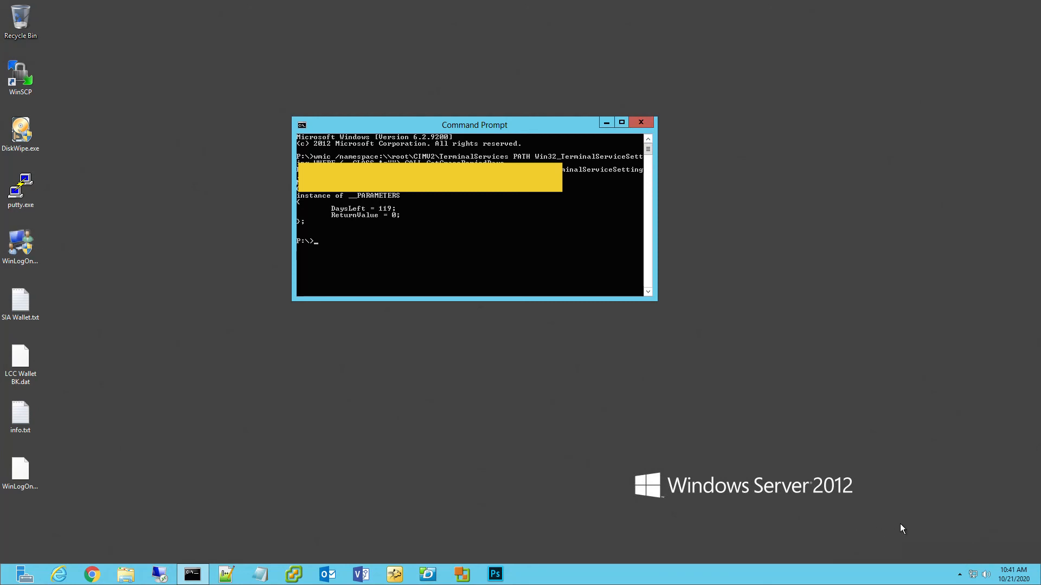
{"action": "left_click", "coordinate": [646, 123]}
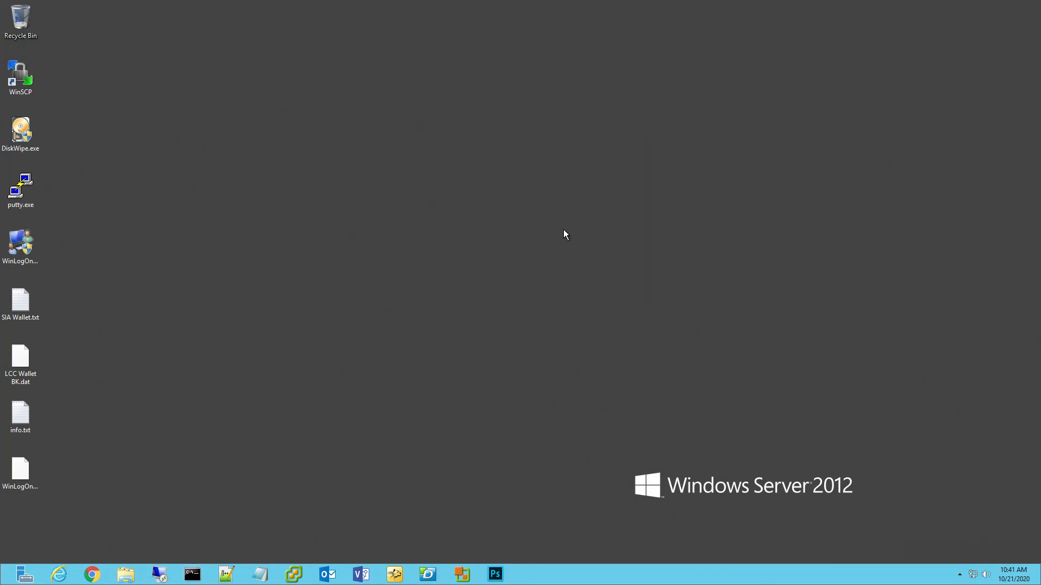